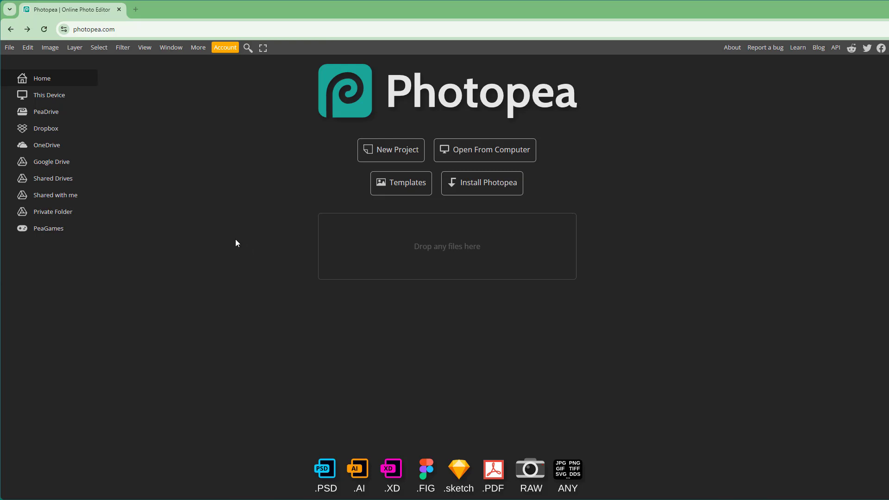
# Step: Open the raw photo DSC00827.ARW from the Raw Image folder on the TT (L:) drive
pyautogui.click(9, 48)
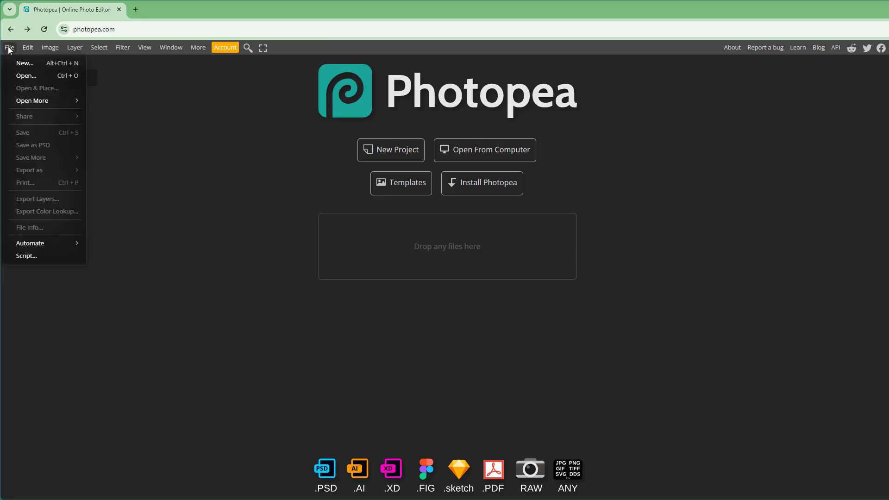
pyautogui.click(45, 76)
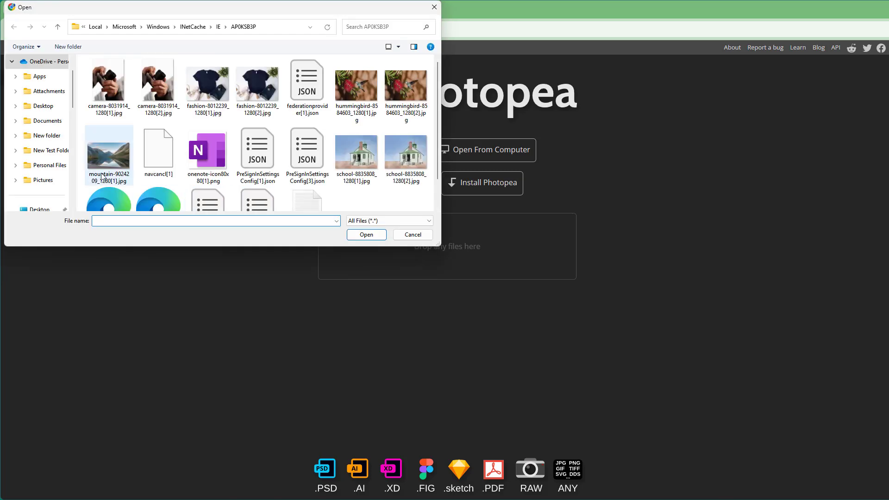
pyautogui.scroll(-3, 46, 157)
pyautogui.scroll(-6, 47, 161)
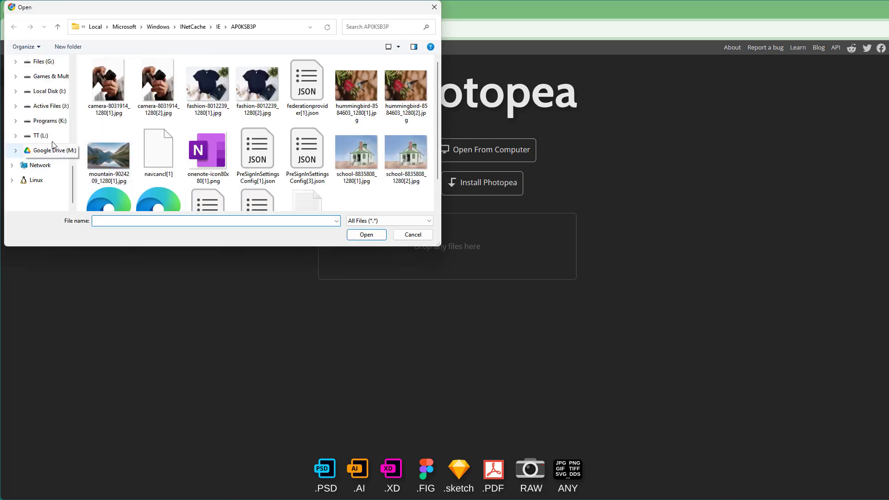
pyautogui.click(41, 135)
pyautogui.click(257, 134)
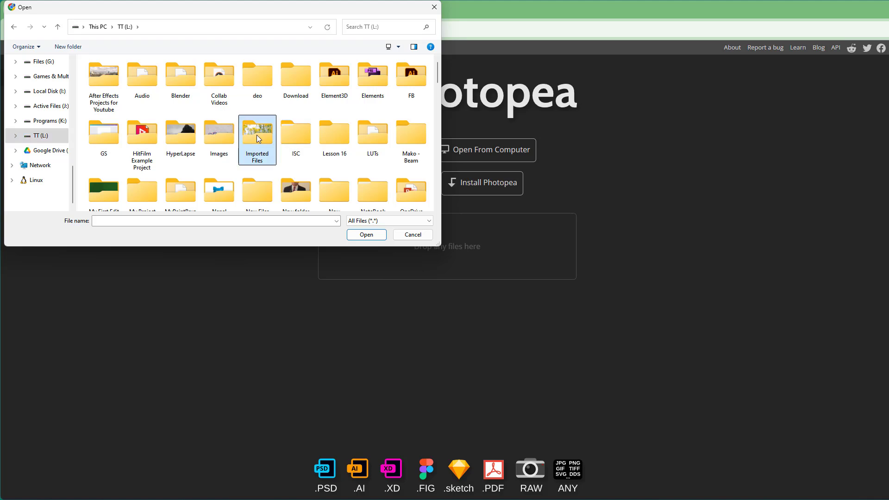
pyautogui.press('r')
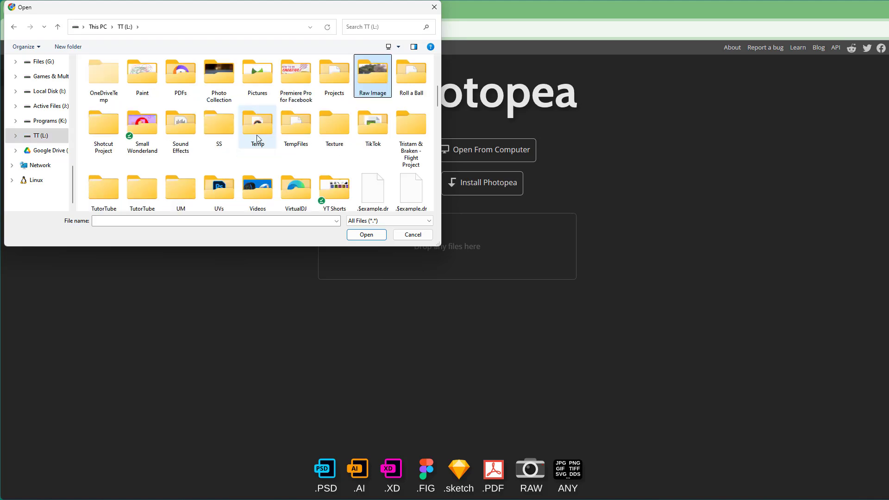
pyautogui.doubleClick(382, 74)
pyautogui.click(112, 83)
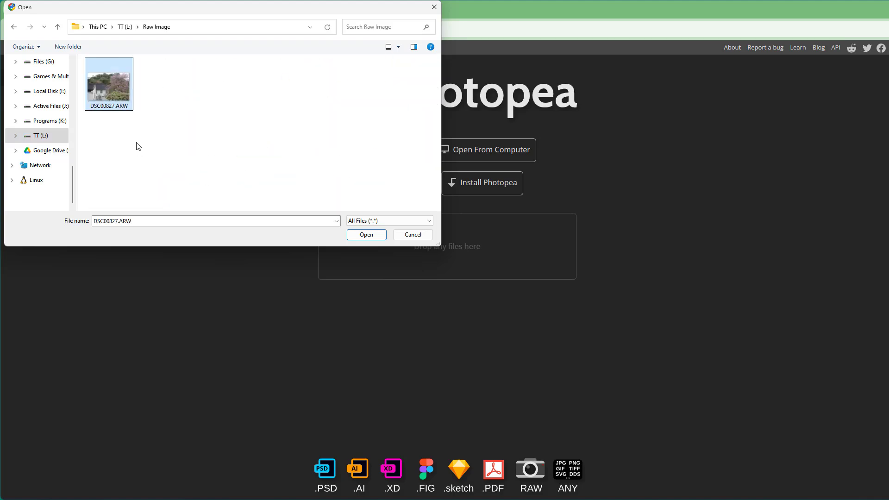
pyautogui.click(368, 235)
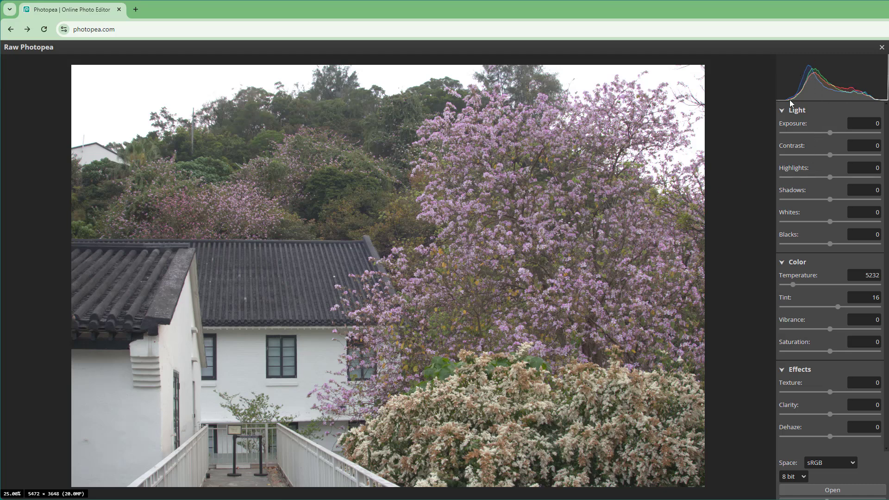
# Step: Set the raw photo's exposure to 0.6 and its contrast to 96
pyautogui.moveTo(829, 133); pyautogui.dragTo(882, 125)
pyautogui.write('6')
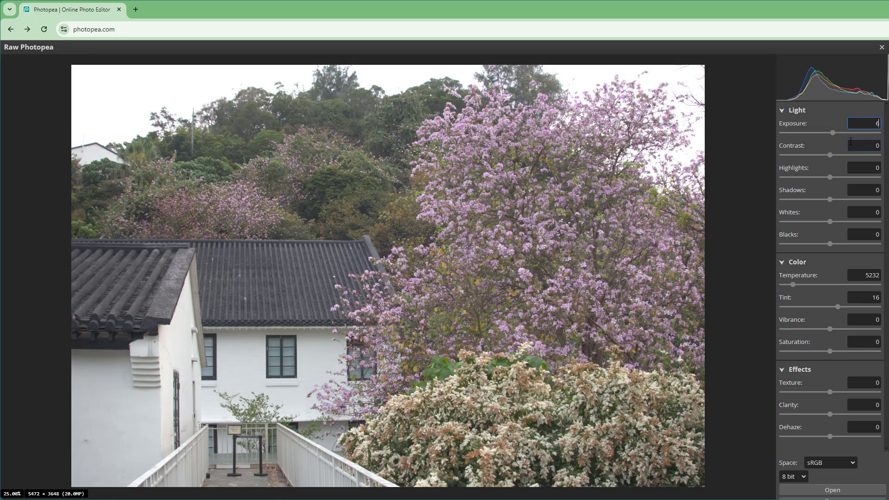
pyautogui.press('Return')
pyautogui.moveTo(871, 138); pyautogui.dragTo(878, 156)
pyautogui.click(841, 155)
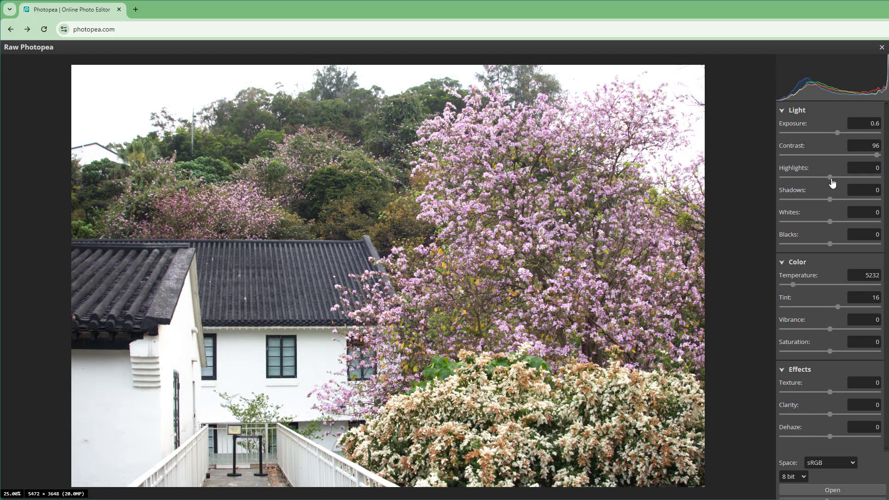
# Step: Set the highlights to -29, shadows to 100, whites to -8 and blacks to 12
pyautogui.moveTo(830, 178); pyautogui.dragTo(742, 187)
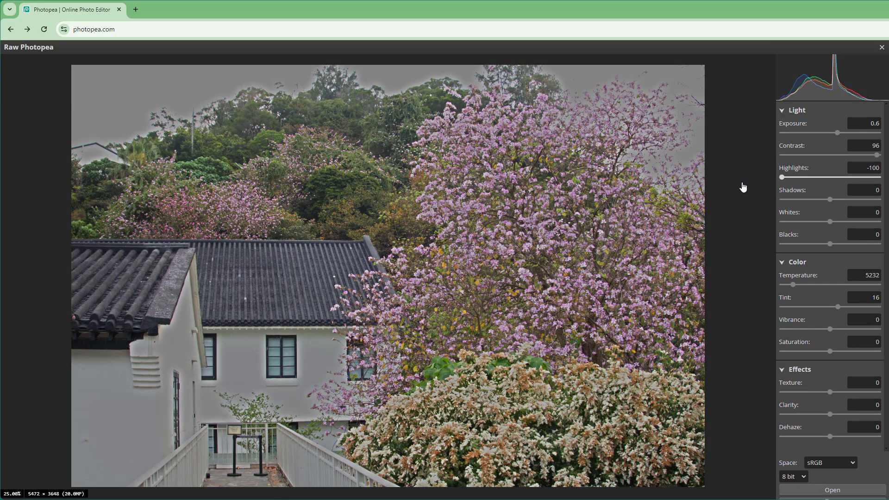
pyautogui.moveTo(802, 187); pyautogui.dragTo(883, 200)
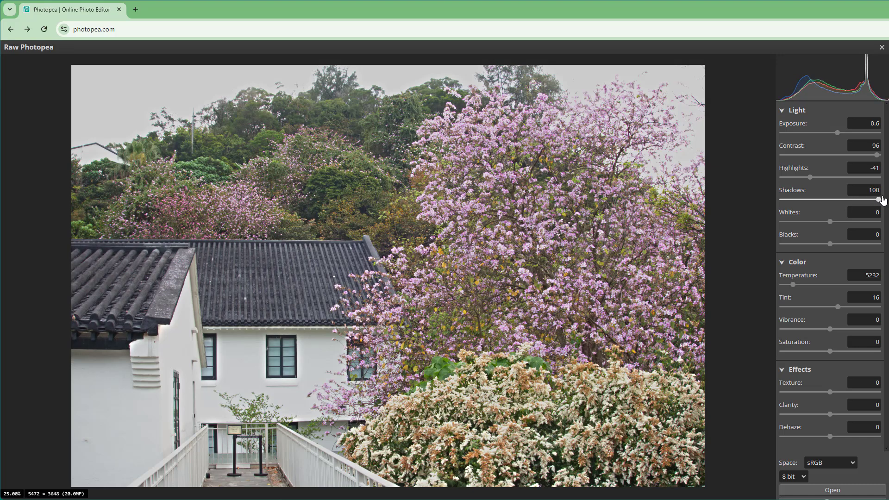
pyautogui.click(814, 178)
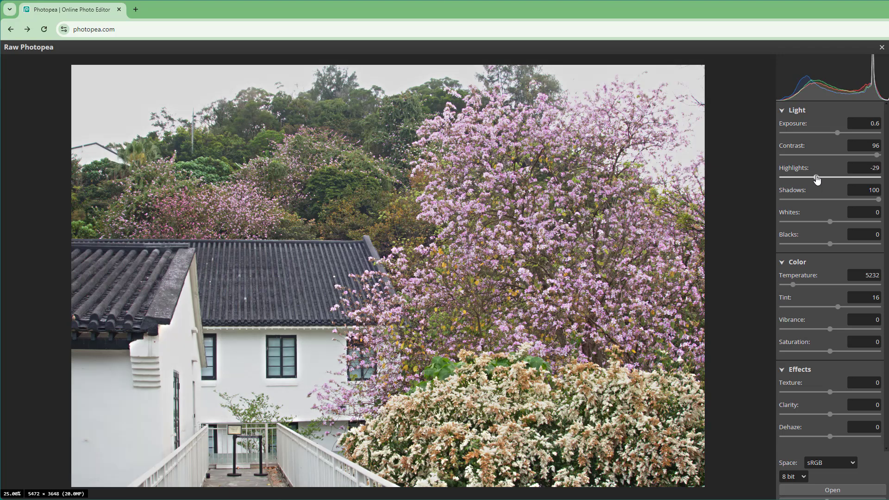
pyautogui.moveTo(833, 222)
pyautogui.mouseDown()
pyautogui.moveTo(847, 222)
pyautogui.moveTo(828, 224)
pyautogui.mouseUp()
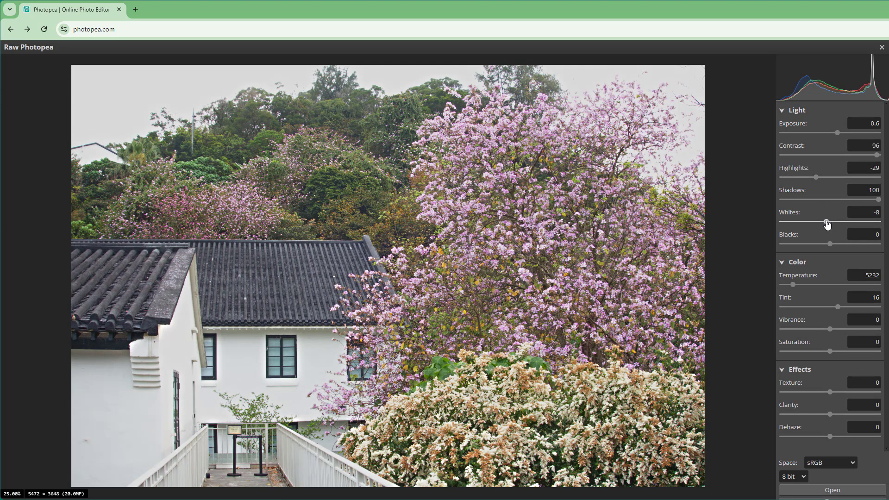
pyautogui.click(836, 246)
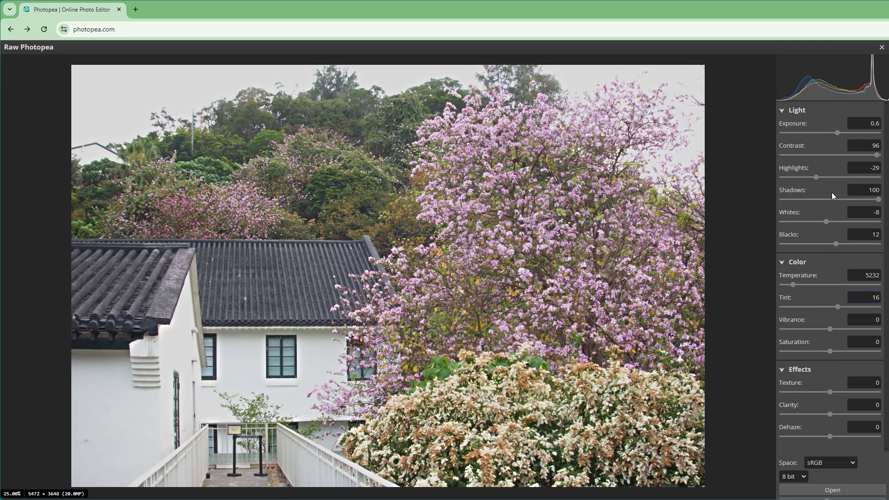
# Step: Fine-tune the light settings to contrast 83, exposure 0.1, whites -18 and highlights -26
pyautogui.moveTo(872, 156)
pyautogui.mouseDown()
pyautogui.moveTo(860, 158)
pyautogui.moveTo(871, 157)
pyautogui.mouseUp()
pyautogui.moveTo(835, 134); pyautogui.dragTo(831, 134)
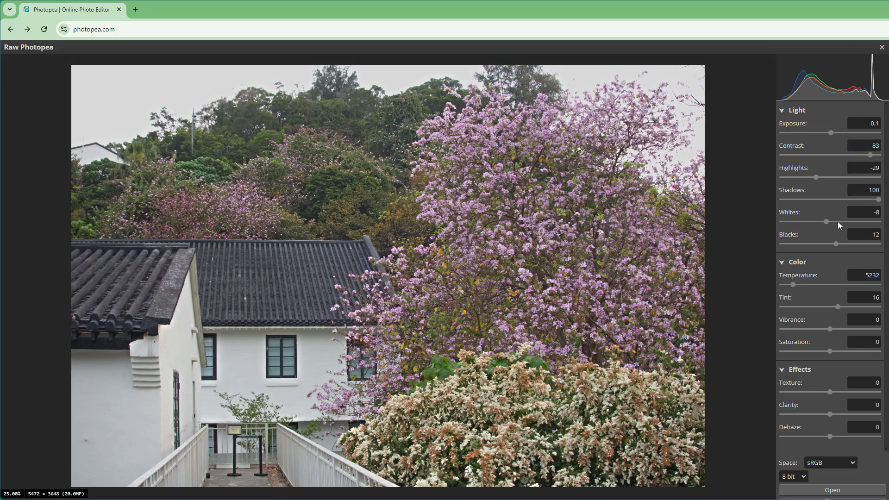
pyautogui.moveTo(821, 224); pyautogui.dragTo(824, 224)
pyautogui.moveTo(816, 176); pyautogui.dragTo(818, 177)
# Step: Adjust the photo's color to temperature 5610, tint 30, vibrance 100 and saturation -10
pyautogui.moveTo(794, 284)
pyautogui.mouseDown()
pyautogui.moveTo(808, 287)
pyautogui.moveTo(780, 287)
pyautogui.moveTo(789, 288)
pyautogui.mouseUp()
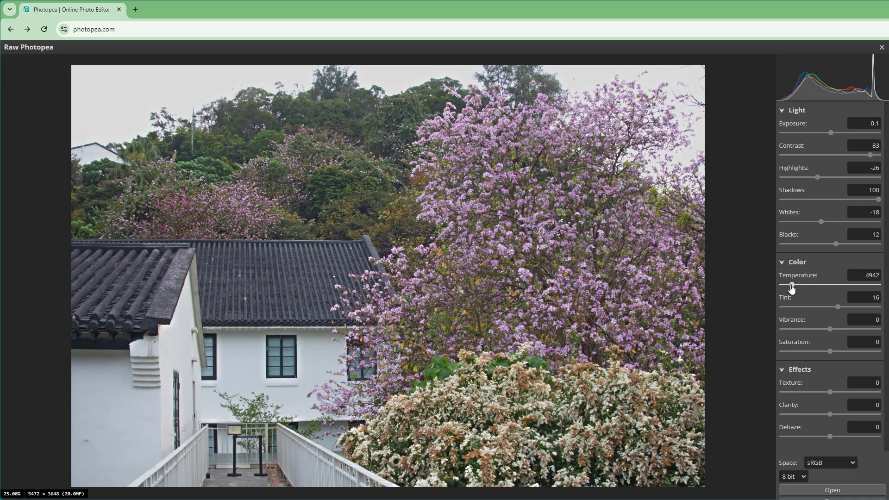
pyautogui.moveTo(841, 311); pyautogui.dragTo(855, 311)
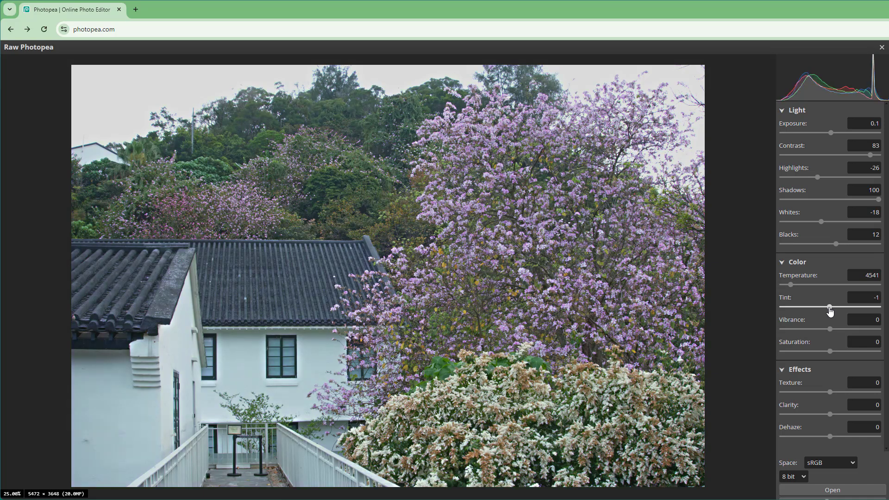
pyautogui.click(845, 307)
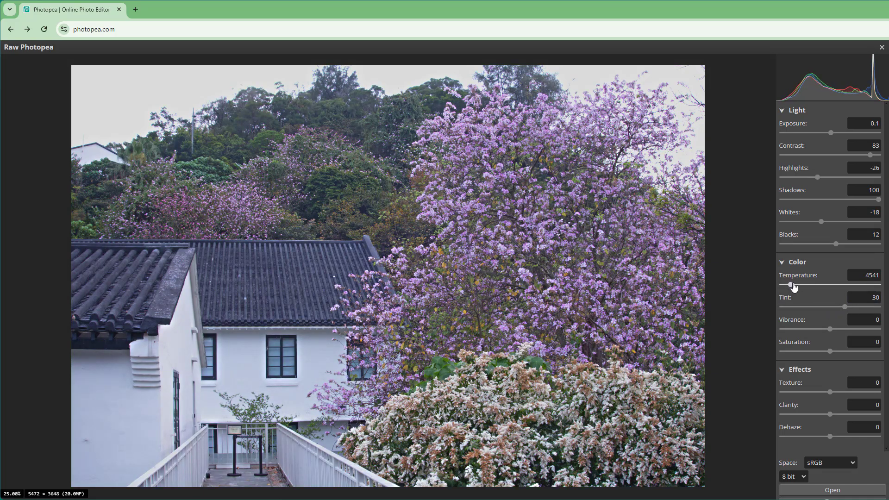
pyautogui.moveTo(790, 285); pyautogui.dragTo(793, 285)
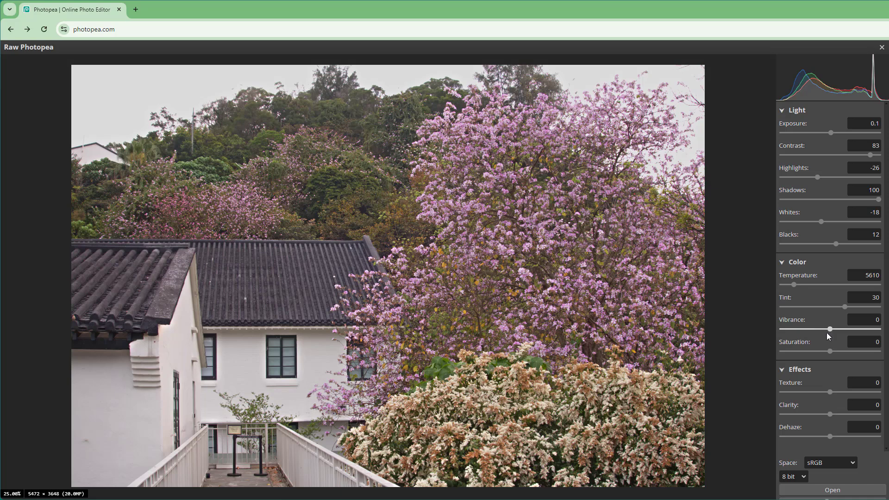
pyautogui.moveTo(829, 351); pyautogui.dragTo(879, 329)
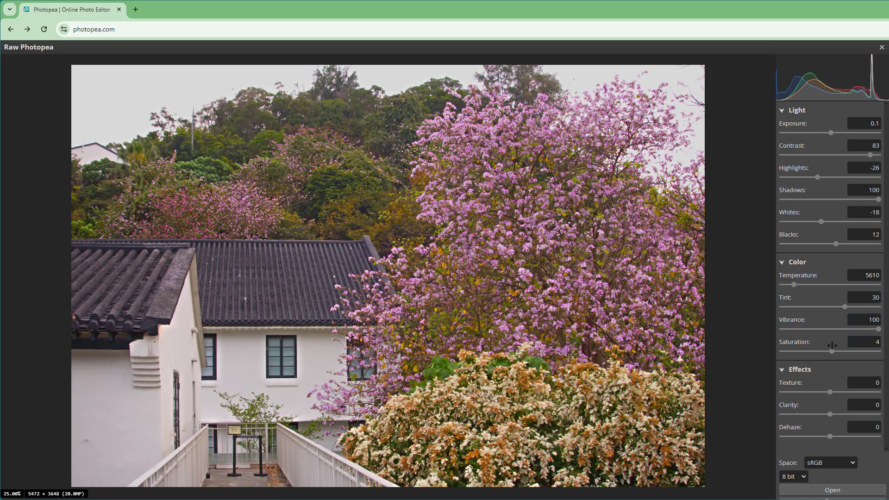
pyautogui.moveTo(832, 351); pyautogui.dragTo(826, 355)
# Step: Set the effects to texture 88, clarity 44 and dehaze 36
pyautogui.scroll(-1, 839, 392)
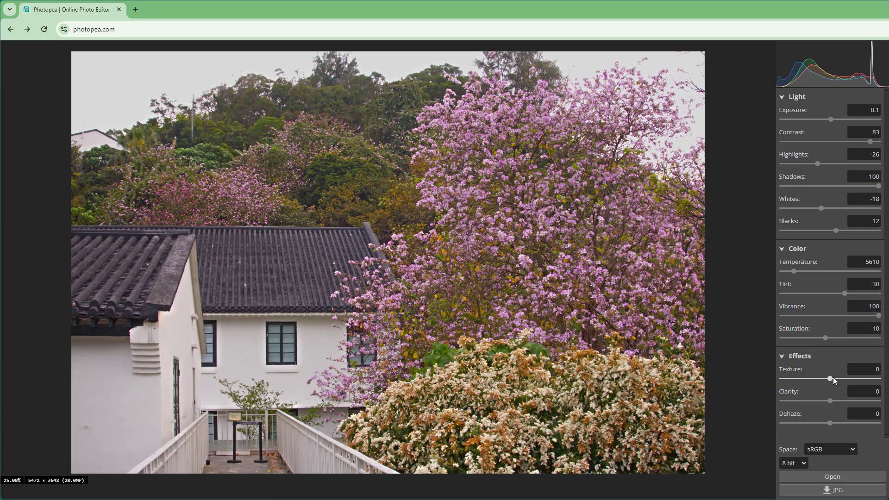
pyautogui.moveTo(839, 381); pyautogui.dragTo(865, 382)
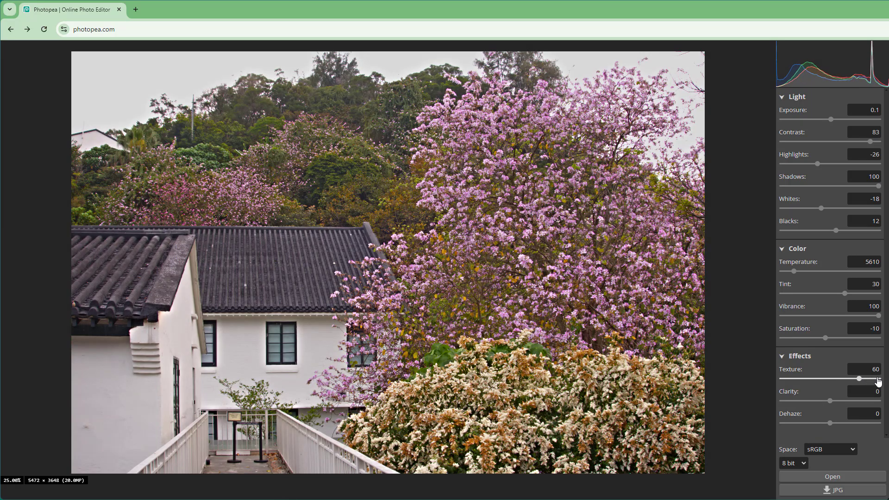
pyautogui.moveTo(794, 383); pyautogui.dragTo(847, 432)
pyautogui.click(872, 393)
# Step: Set the color space to Adobe RGB and open the developed raw photo in the main editor
pyautogui.click(847, 450)
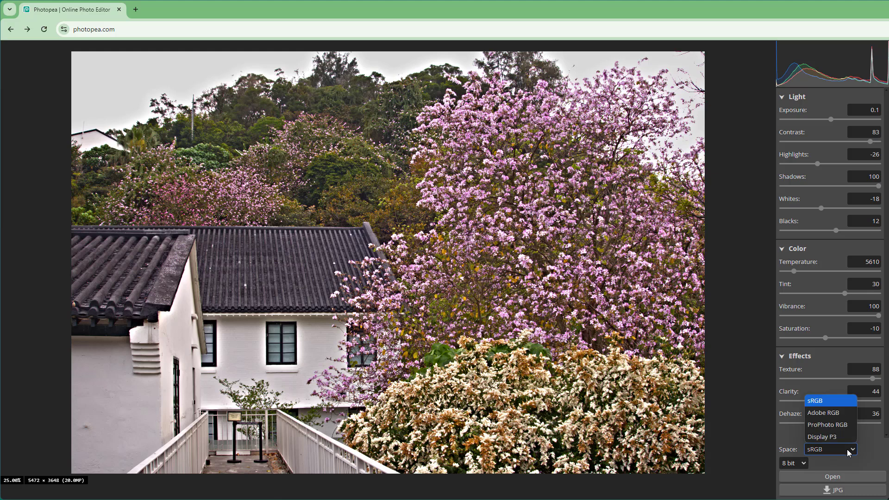
pyautogui.click(842, 415)
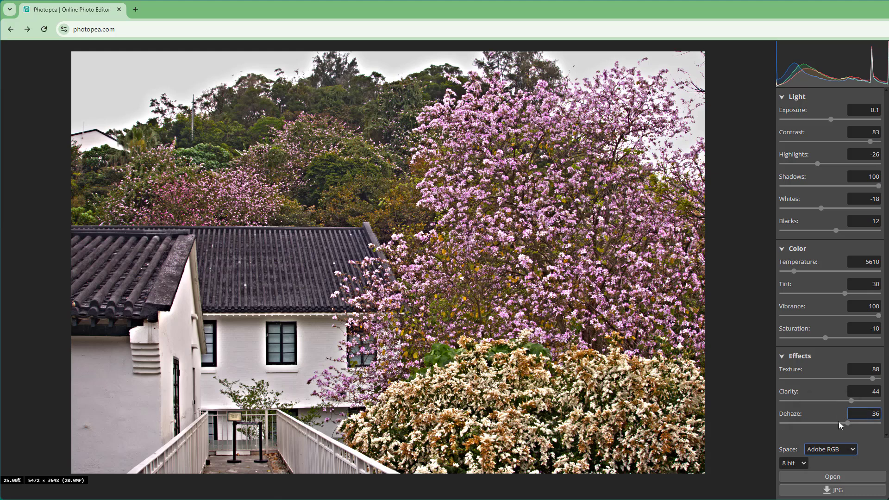
pyautogui.click(802, 464)
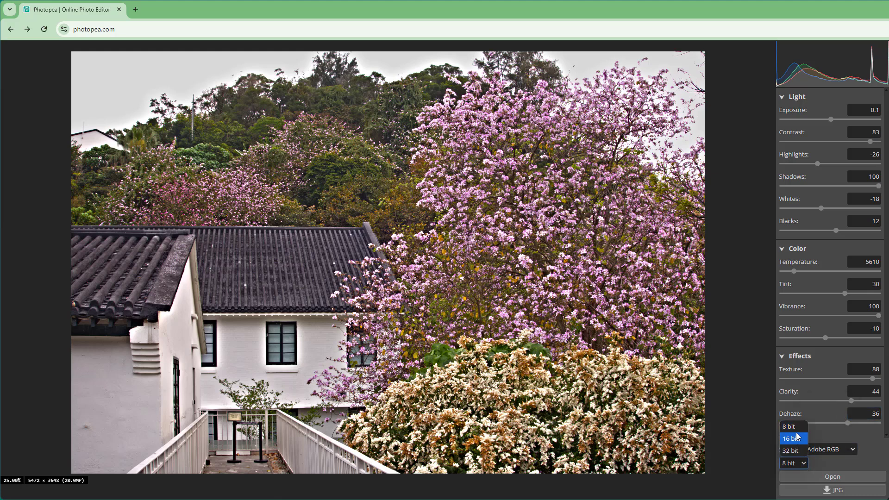
pyautogui.click(843, 465)
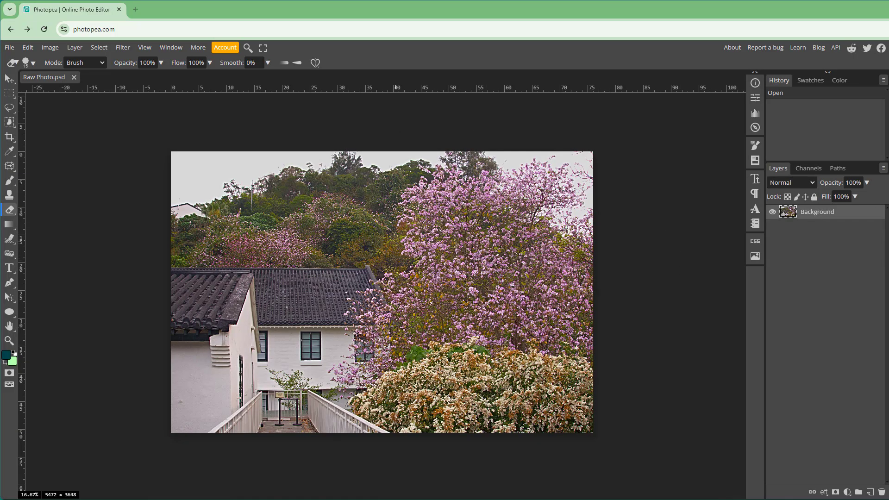
# Step: Open the Camera Raw filter for the developed photo's Background layer
pyautogui.scroll(3, 385, 253)
pyautogui.scroll(-3, 385, 252)
pyautogui.scroll(2, 385, 253)
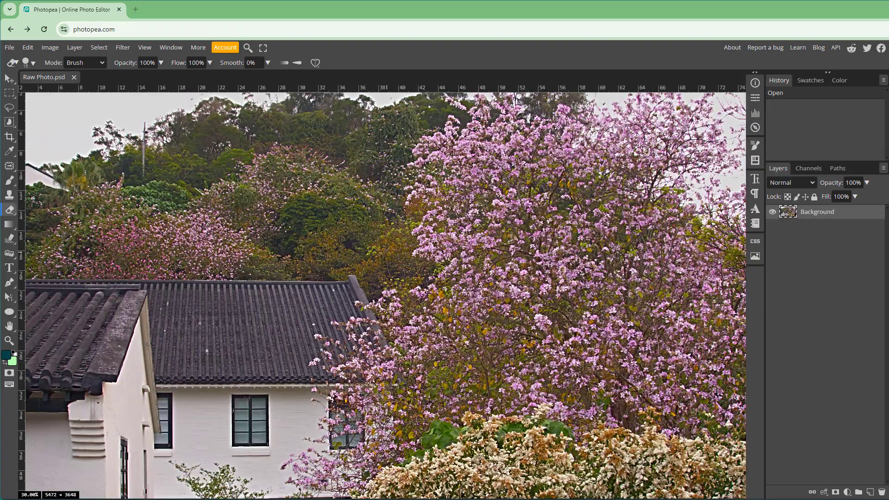
pyautogui.scroll(-2, 386, 289)
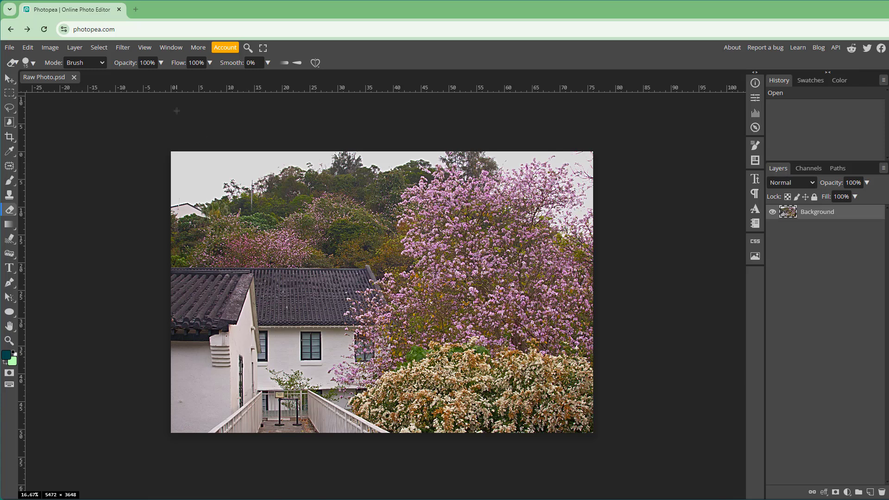
pyautogui.click(122, 49)
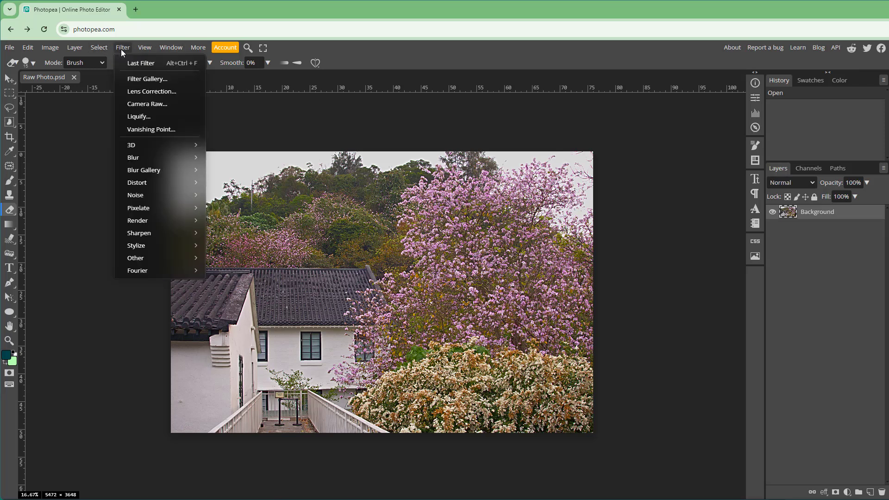
pyautogui.click(179, 107)
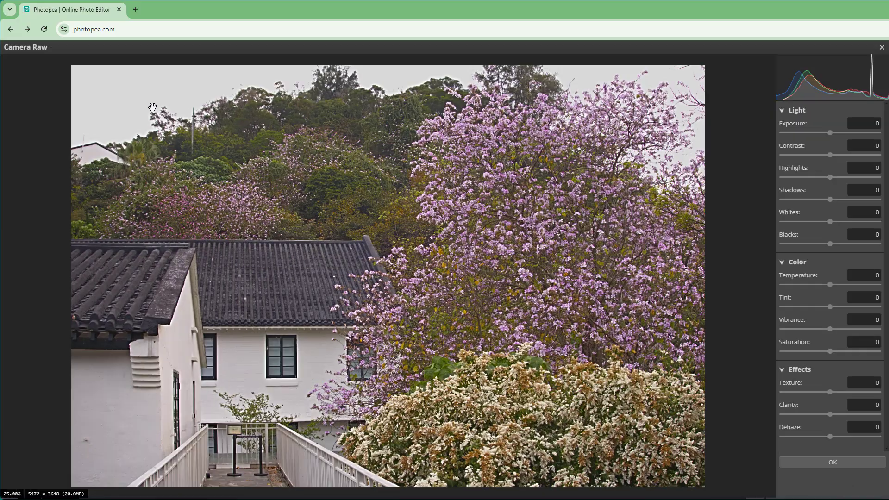